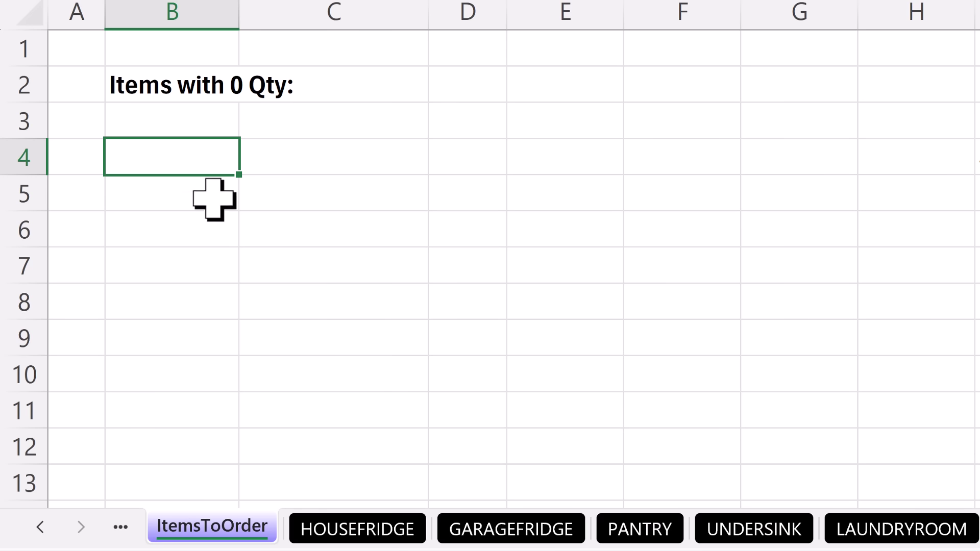
# Review the HOUSEFRIDGE, GARAGEFRIDGE, PANTRY and LAUNDRYROOM tables, then return to ItemsToOrder
pyautogui.click(352, 531)
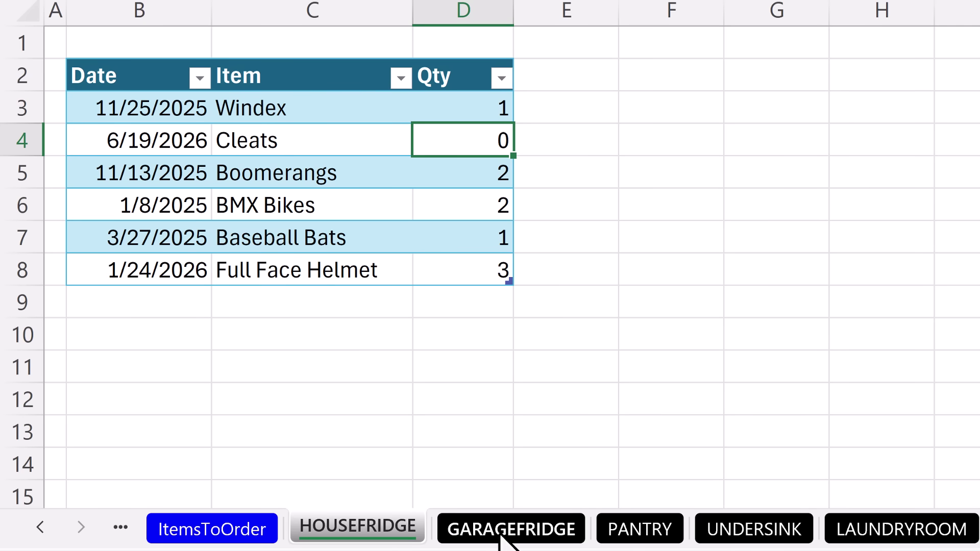
pyautogui.click(572, 536)
pyautogui.click(656, 534)
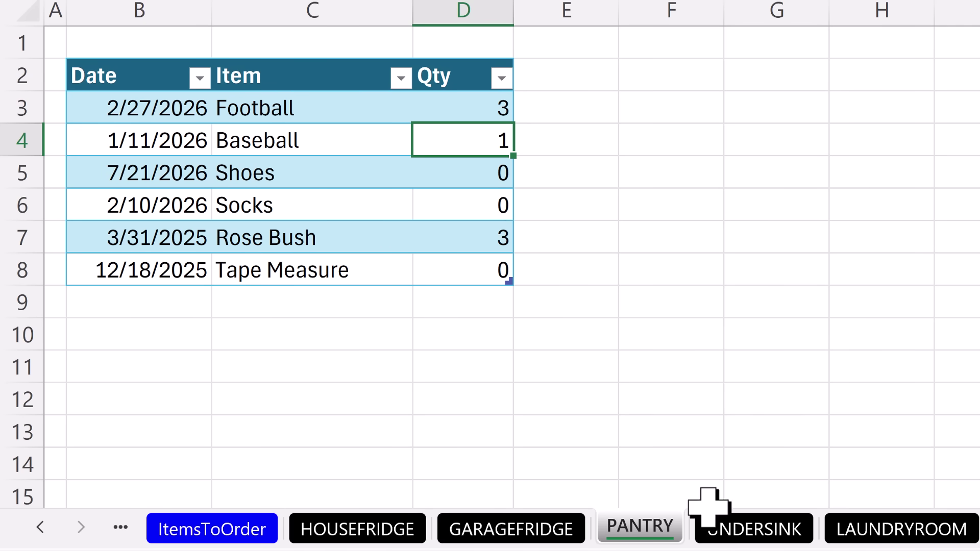
pyautogui.click(854, 541)
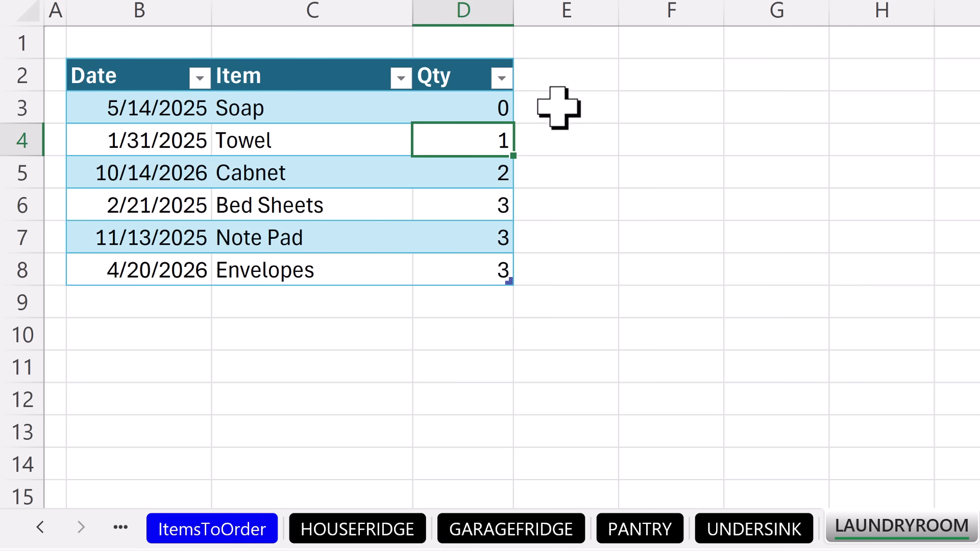
pyautogui.click(204, 543)
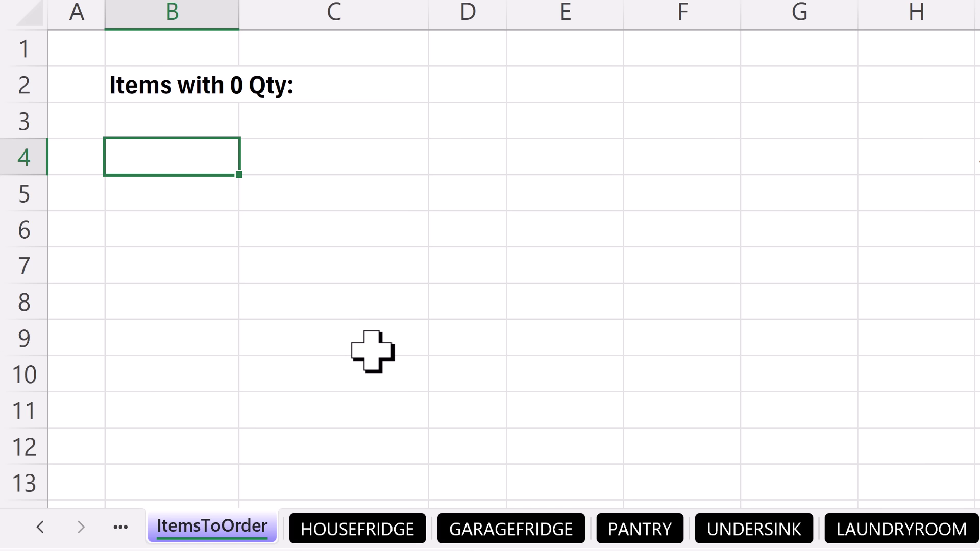
# In B4, start a VSTACK formula with the HOUSEFRIDGE table as its first array
pyautogui.write('=VS')
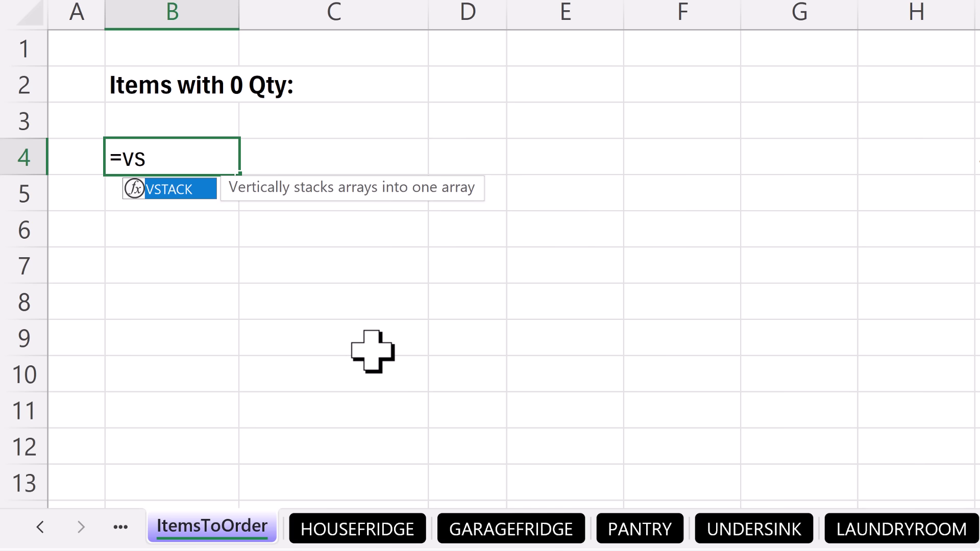
pyautogui.press('Tab')
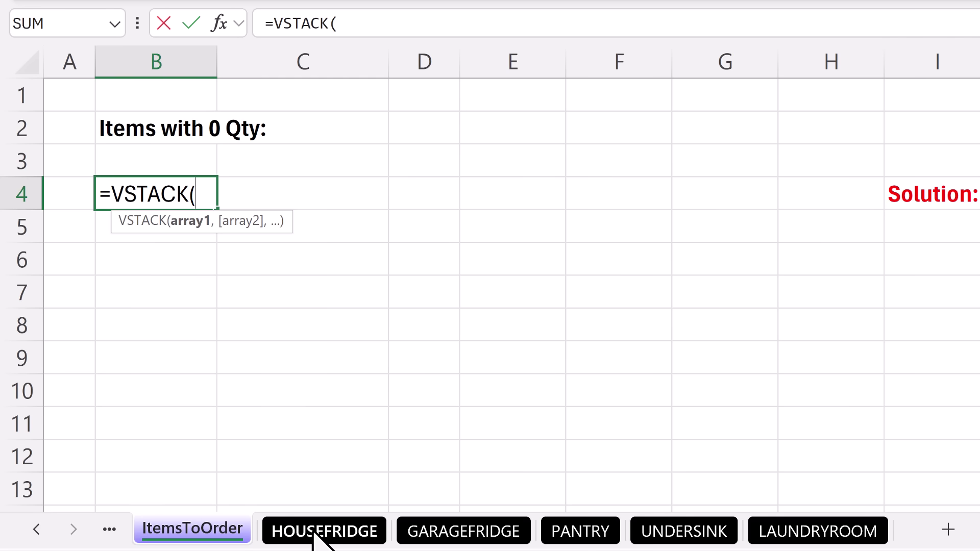
pyautogui.click(317, 534)
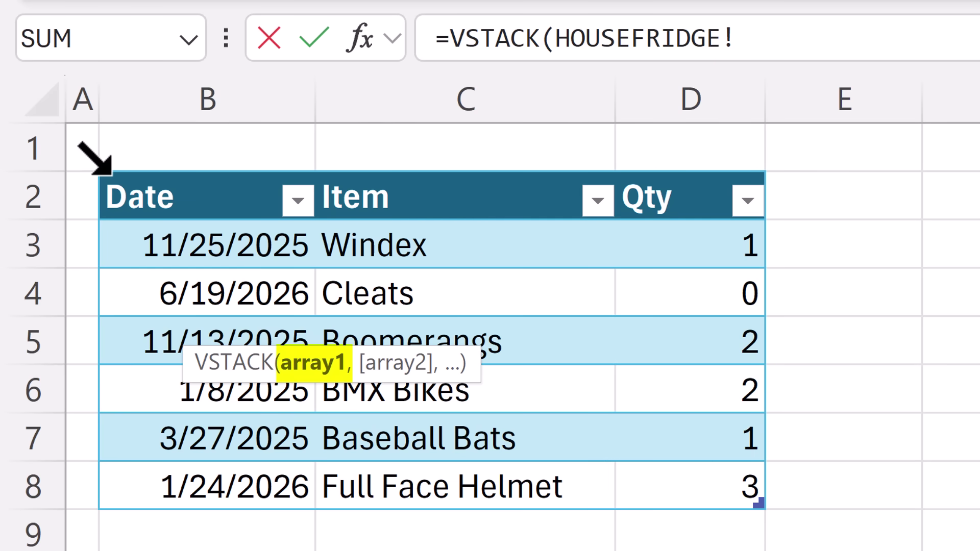
pyautogui.click(109, 172)
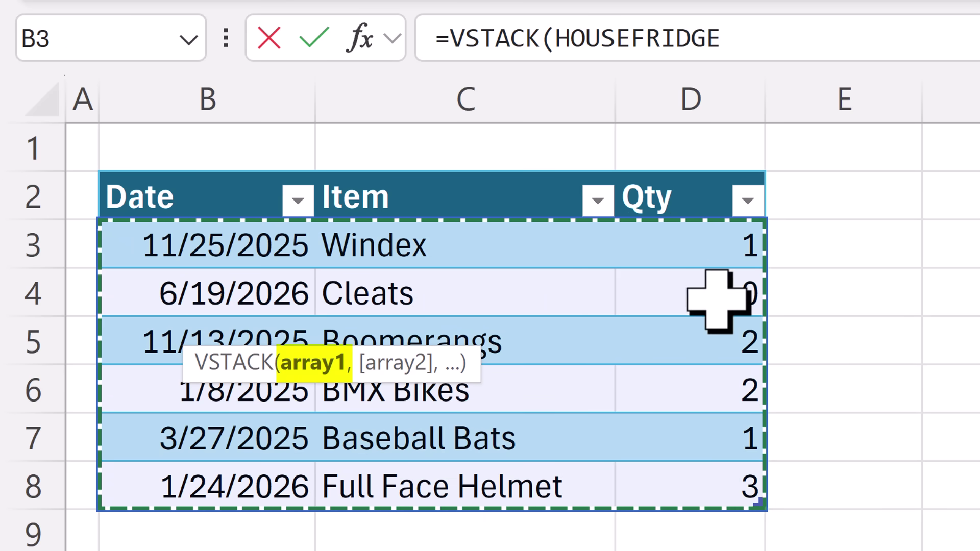
pyautogui.write(',')
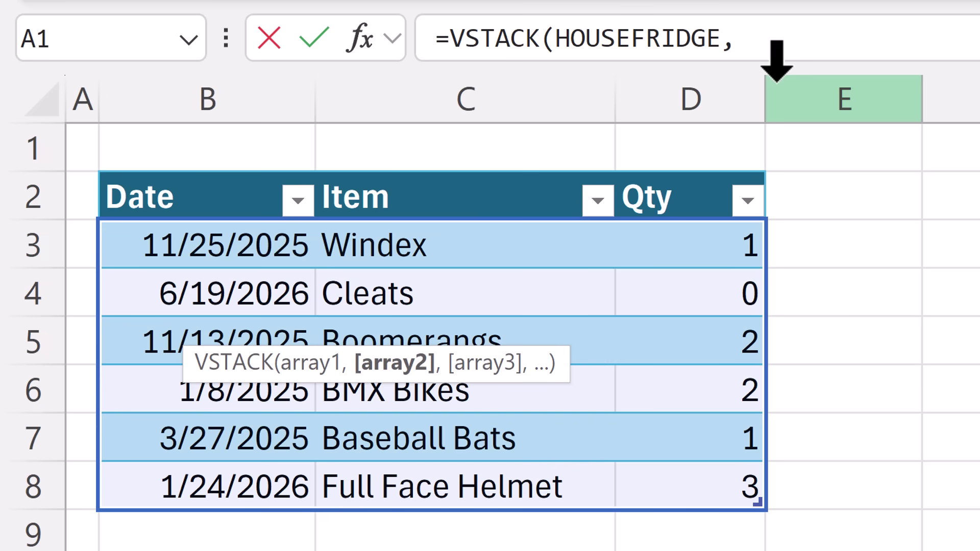
pyautogui.moveTo(962, 124); pyautogui.dragTo(913, 98)
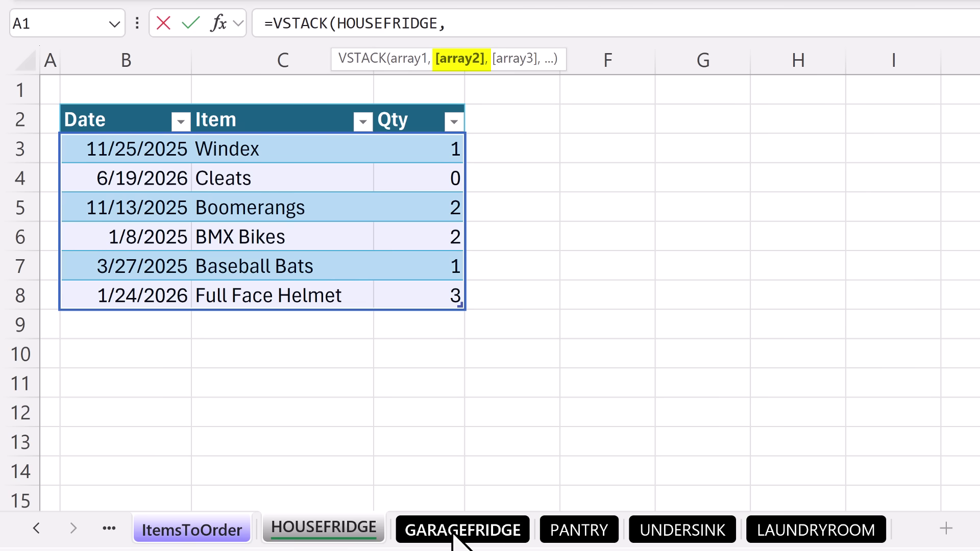
# Add the GARAGEFRIDGE and PANTRY tables as the next VSTACK arrays
pyautogui.click(454, 534)
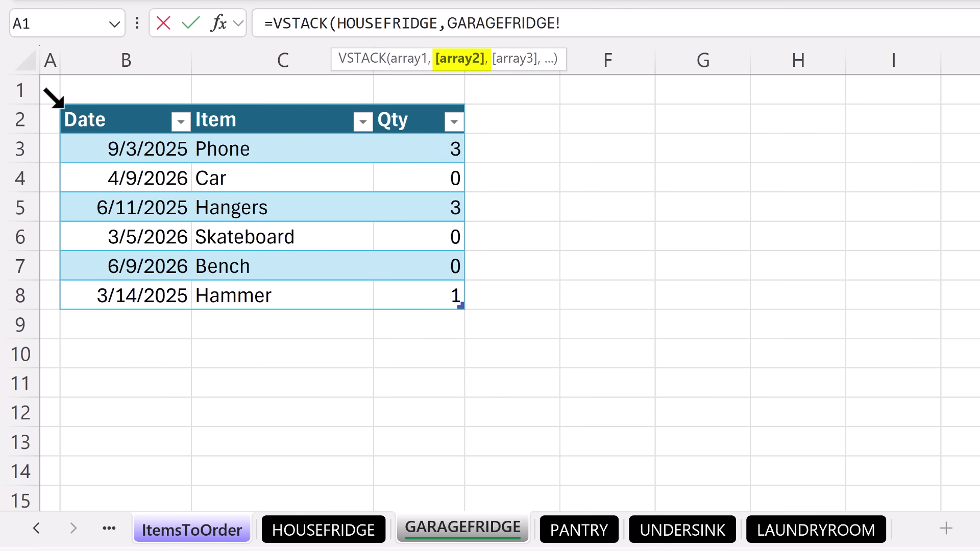
pyautogui.click(56, 100)
pyautogui.write(',')
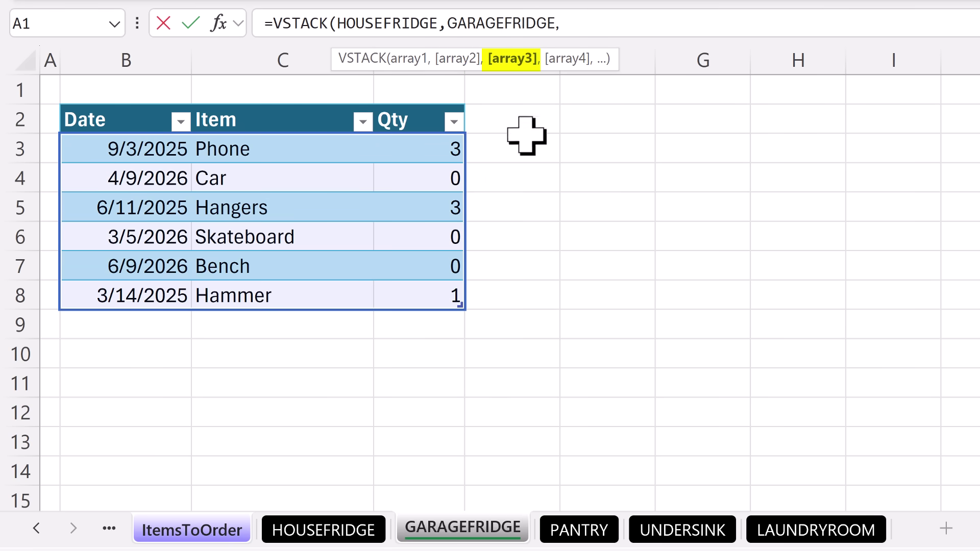
pyautogui.click(579, 533)
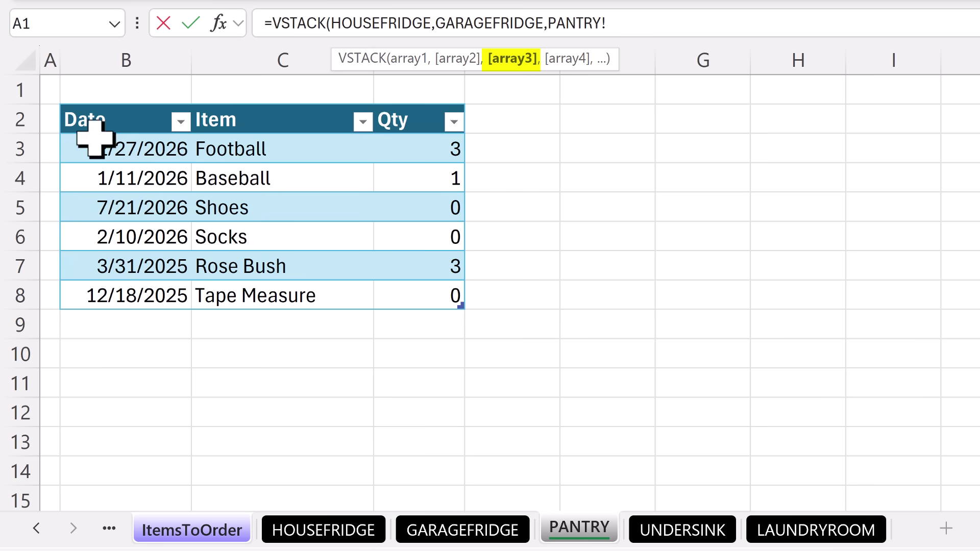
pyautogui.click(69, 108)
pyautogui.write(',')
# Add the UNDERSINK and LAUNDRYROOM tables, close the VSTACK parenthesis and commit the formula
pyautogui.click(683, 530)
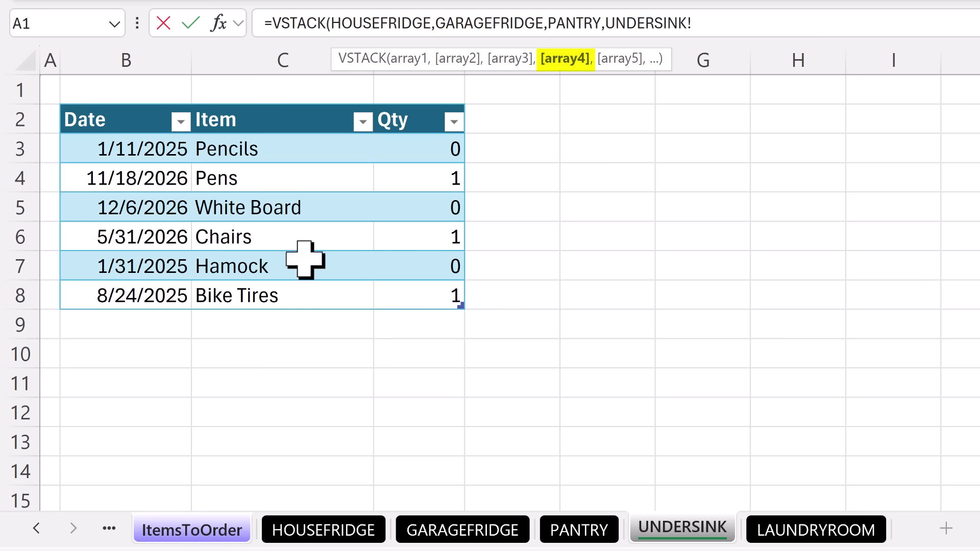
pyautogui.click(66, 108)
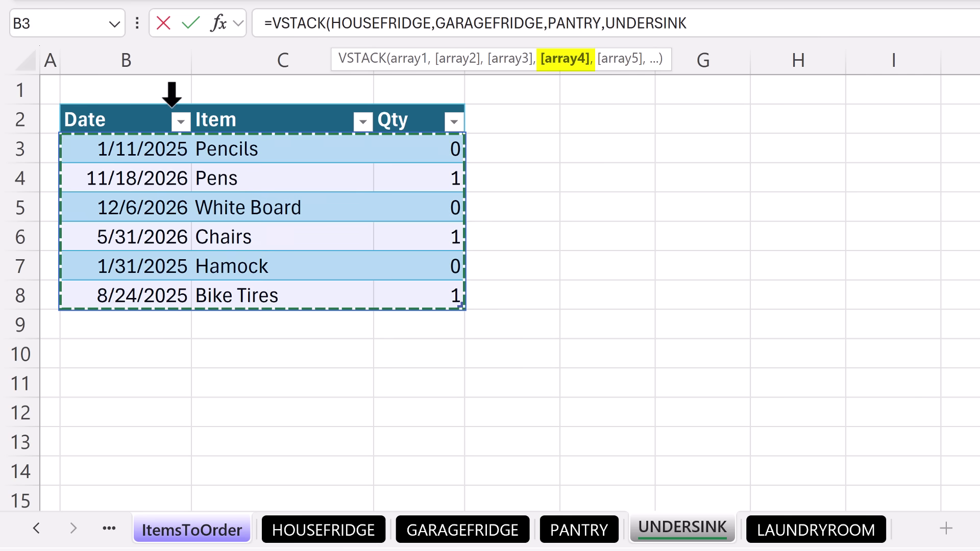
pyautogui.write(',')
pyautogui.click(815, 534)
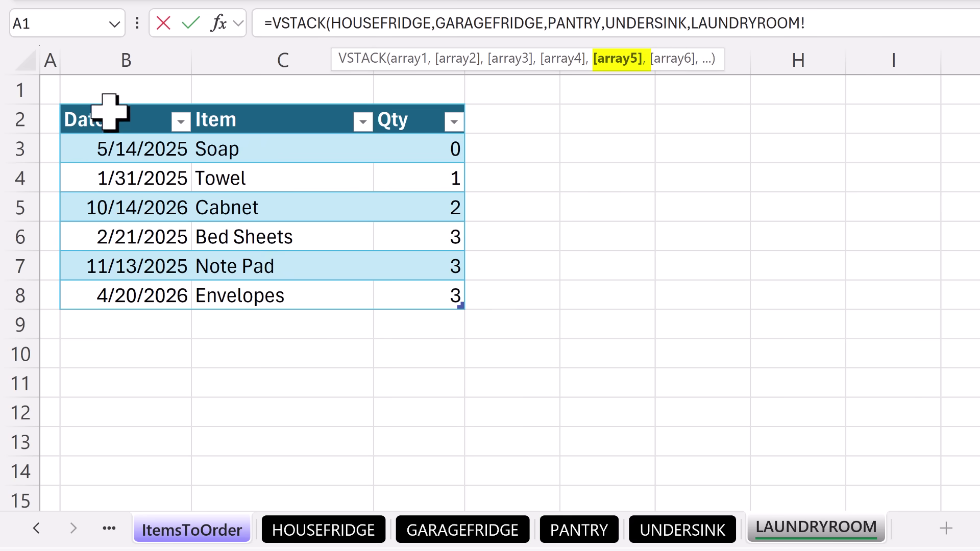
pyautogui.click(66, 107)
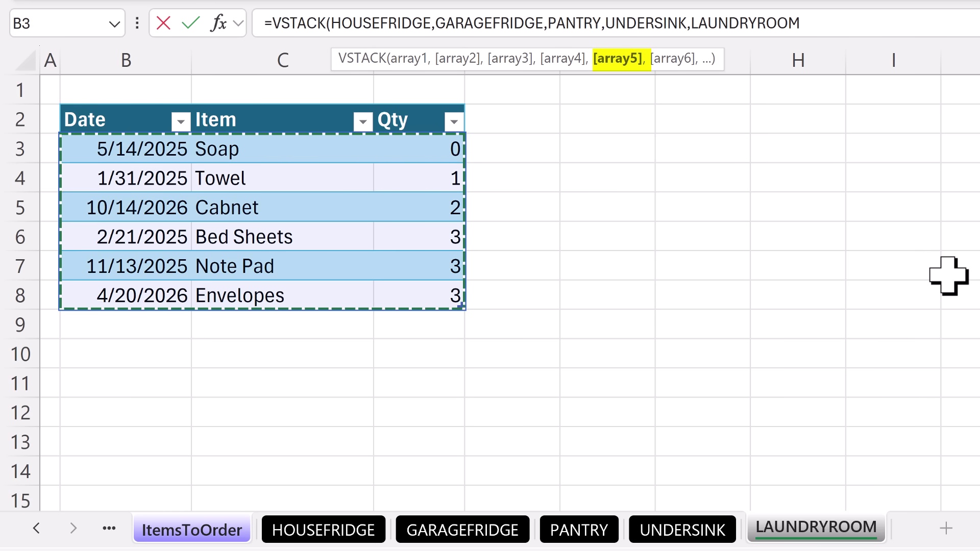
pyautogui.write(')')
pyautogui.press('Return')
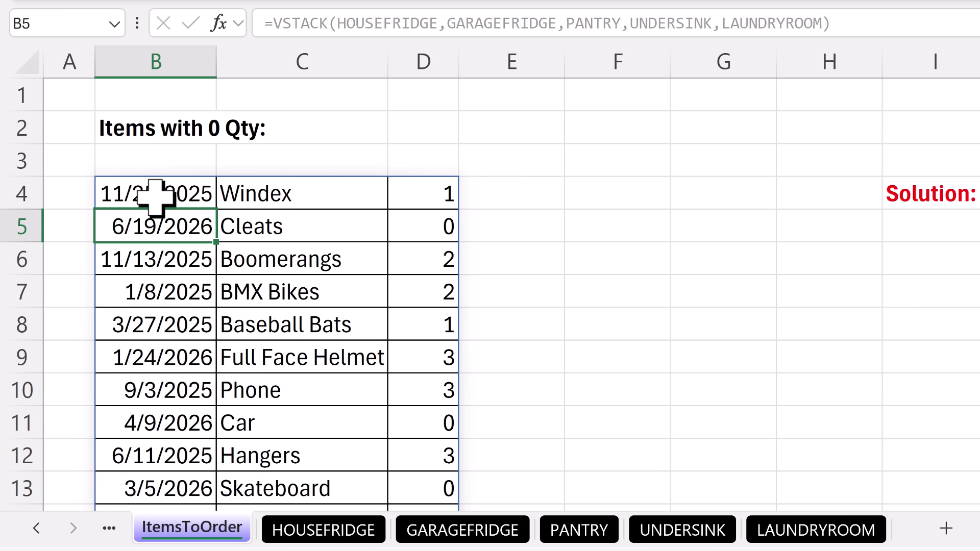
# Edit B4 to insert LET( after the equals sign, with VSTACK moved to a second line
pyautogui.click(156, 197)
pyautogui.press('F2')
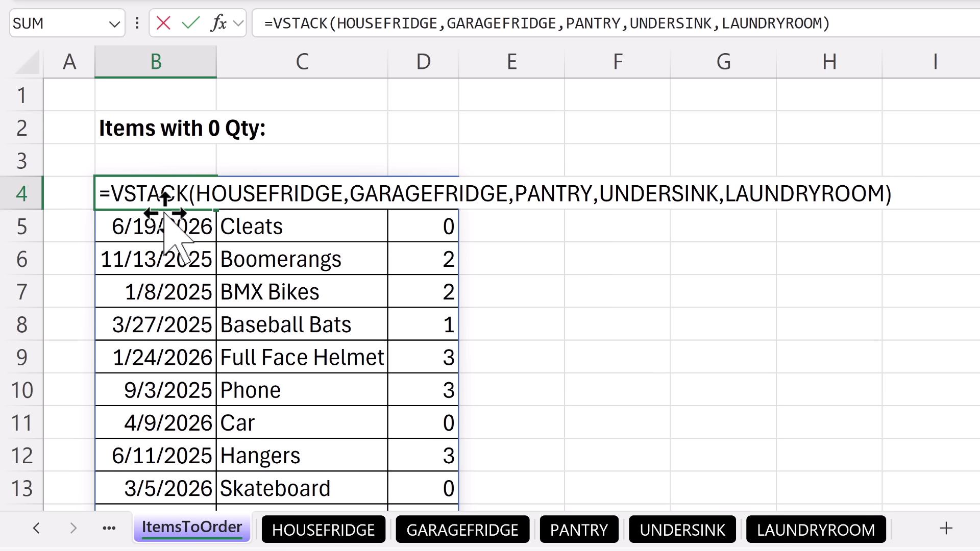
pyautogui.moveTo(111, 193); pyautogui.dragTo(919, 197)
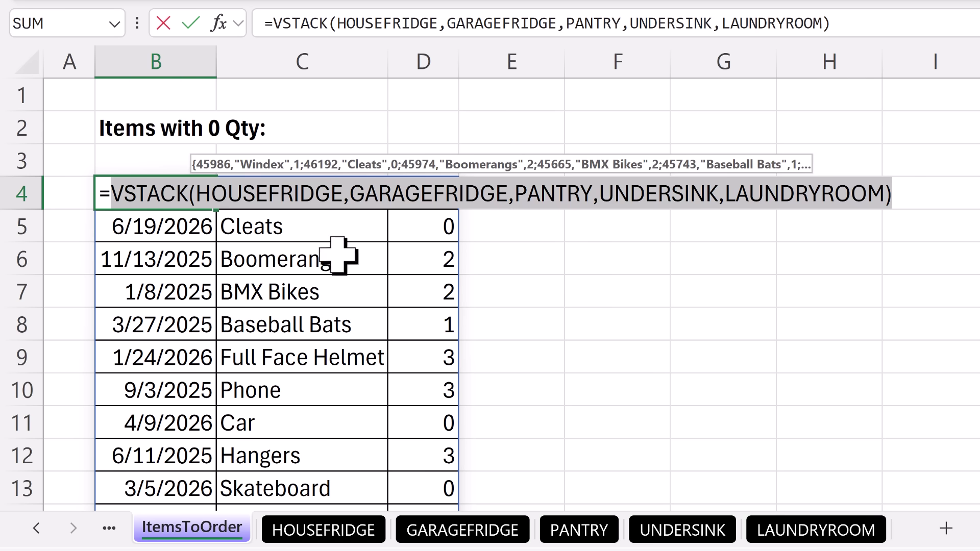
pyautogui.click(112, 194)
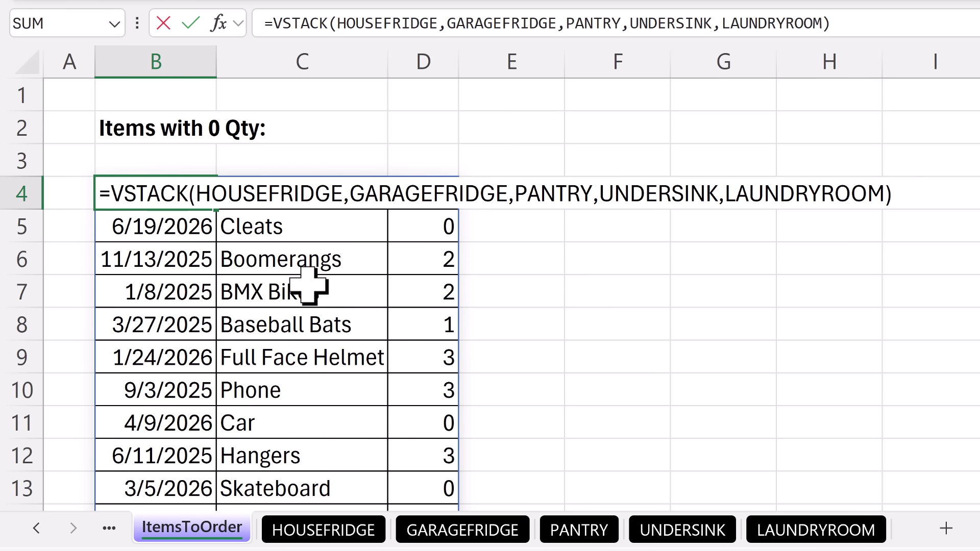
pyautogui.write('LET')
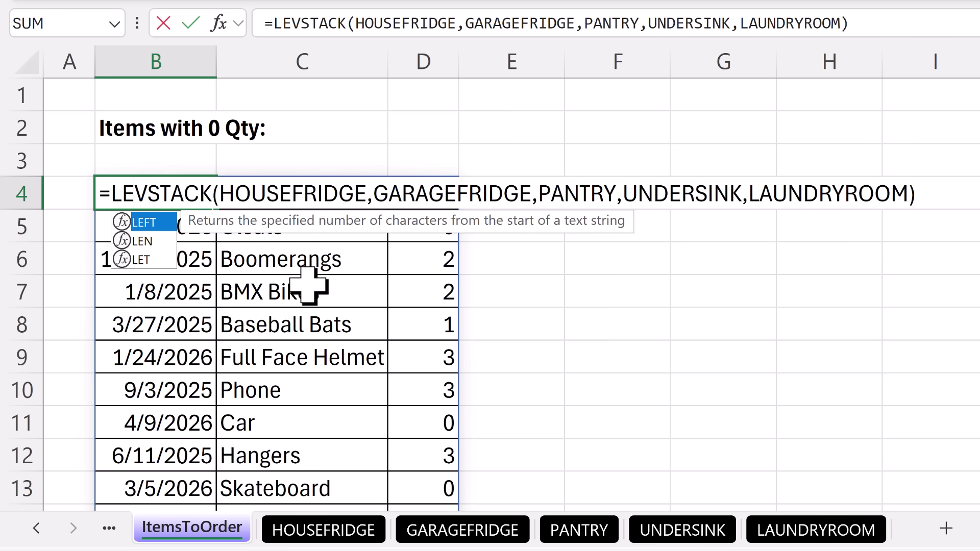
pyautogui.write('(')
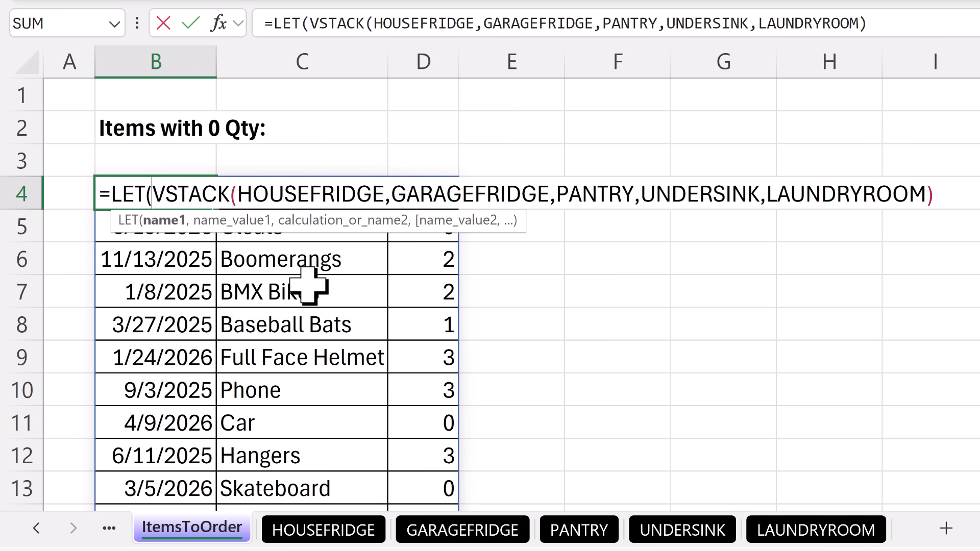
pyautogui.hotkey('alt', 'Return')
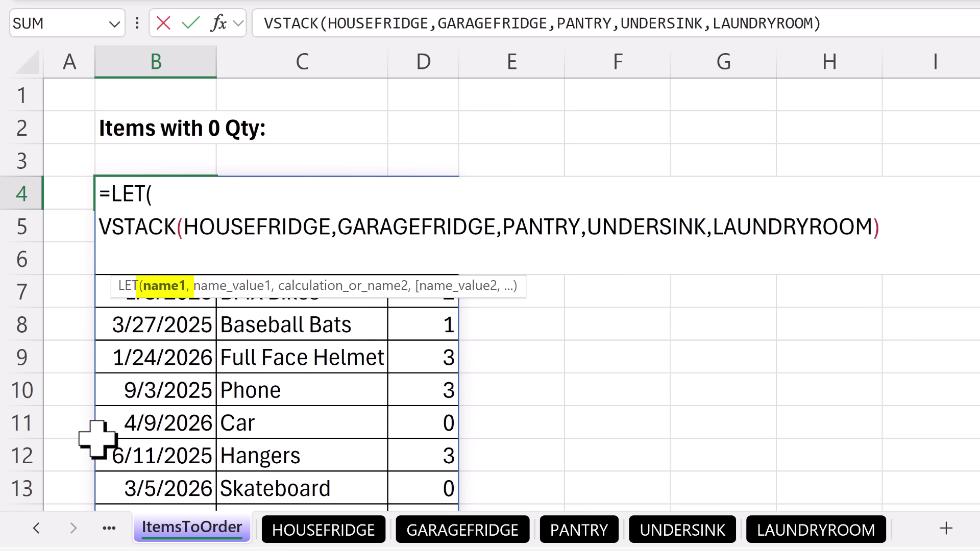
# Name the stacked tables t in LET and begin a FILTER(t, calculation on a new line
pyautogui.write('t')
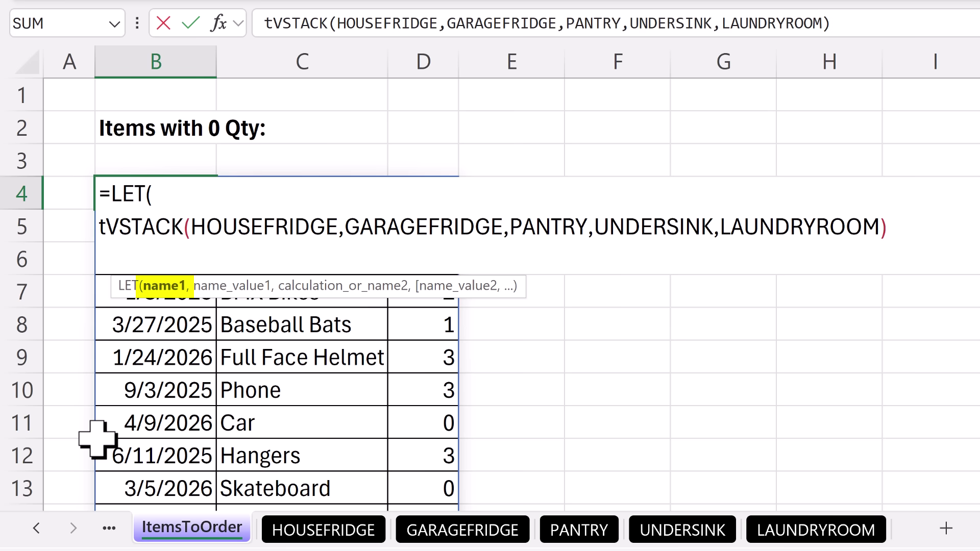
pyautogui.write(',')
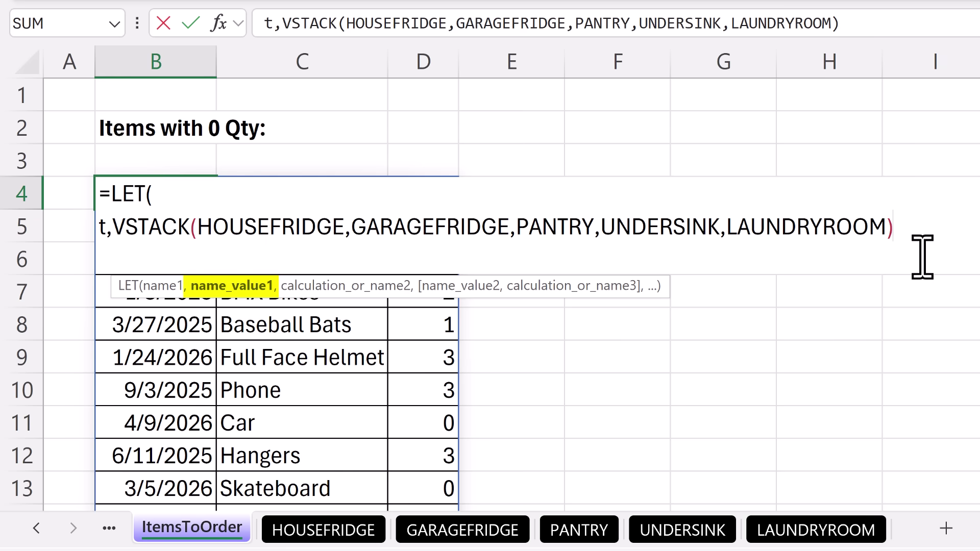
pyautogui.write(',')
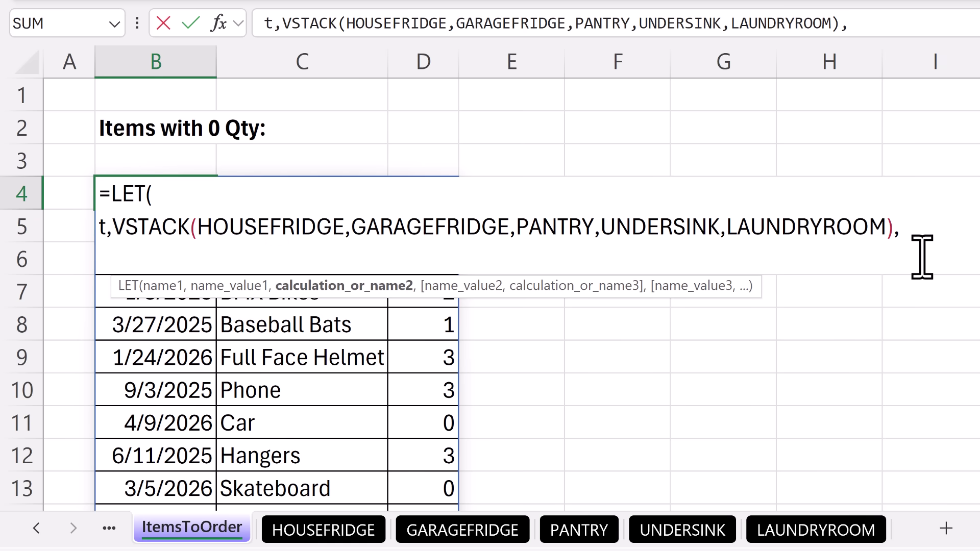
pyautogui.hotkey('alt', 'Return')
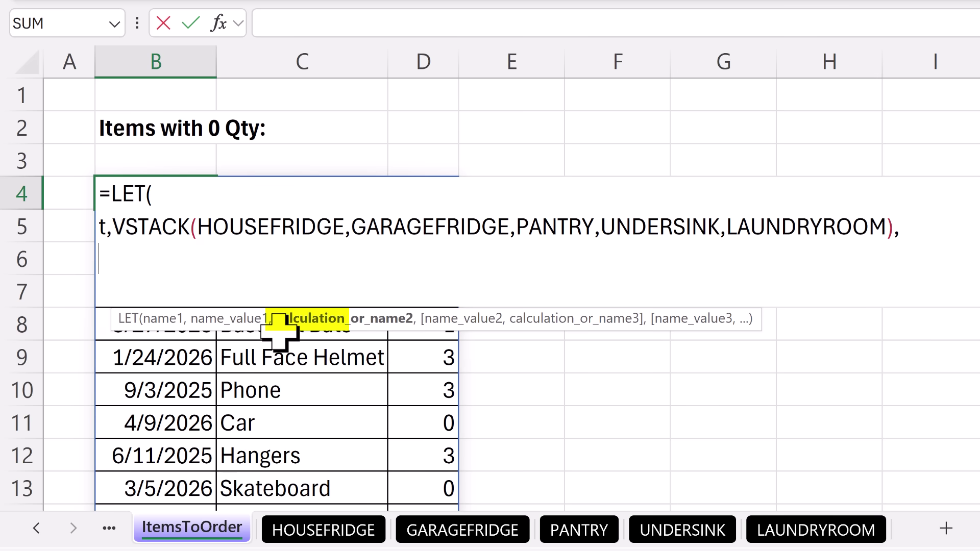
pyautogui.write('fil')
pyautogui.press('Tab')
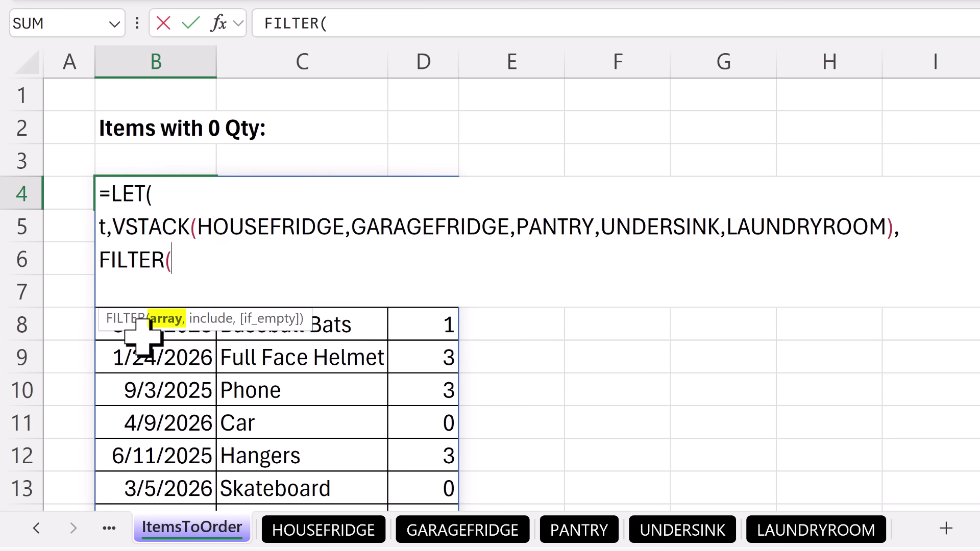
pyautogui.write('t')
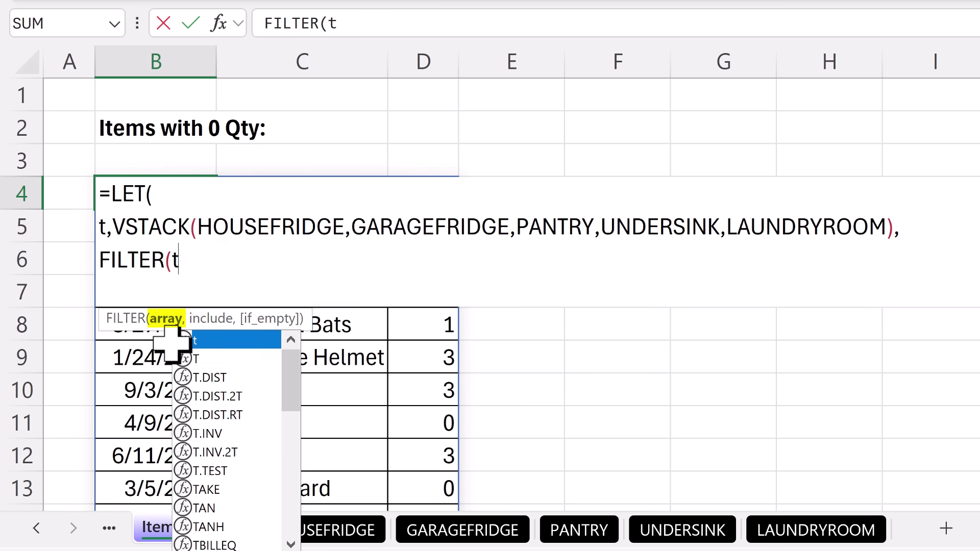
pyautogui.write(',')
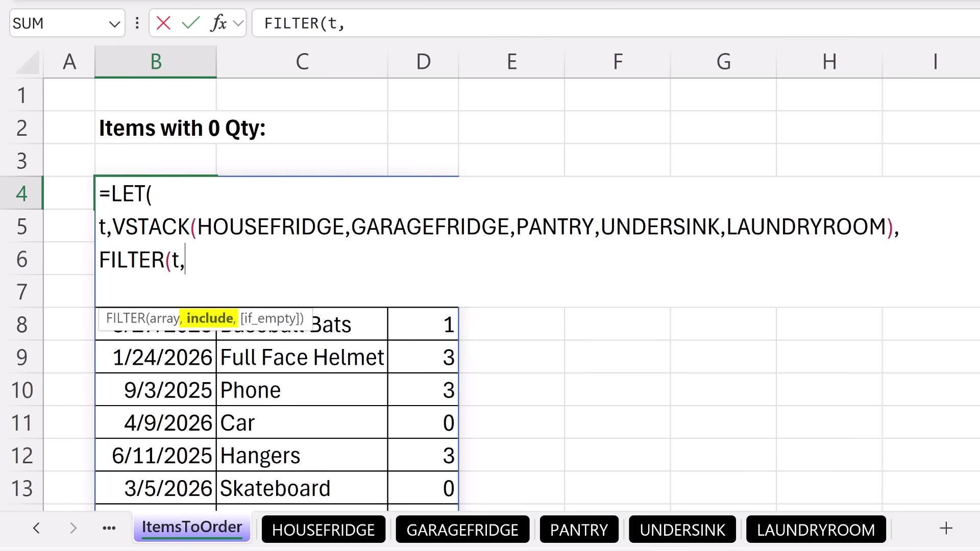
# Complete the filter condition as CHOOSECOLS(t,3)=0, close the parentheses and commit the formula
pyautogui.write('cho')
pyautogui.press('Down')
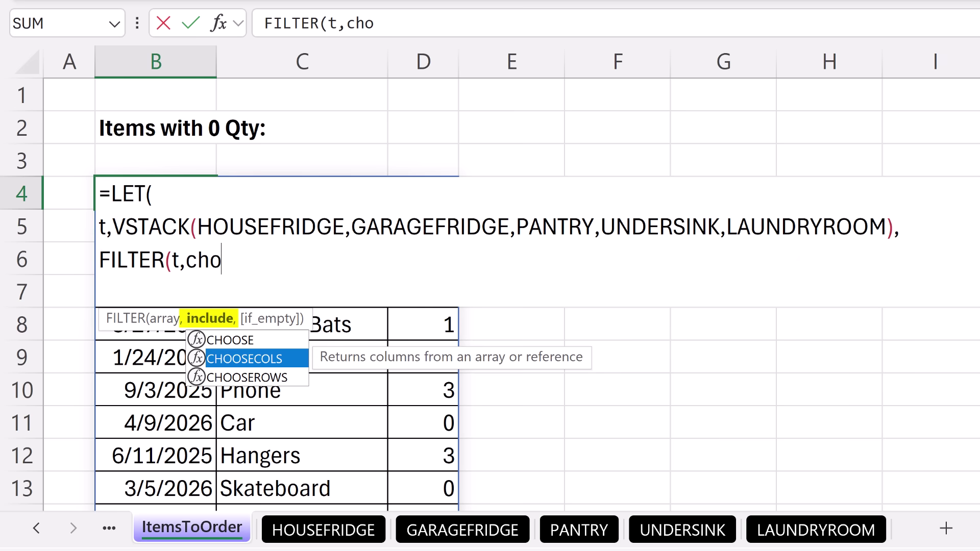
pyautogui.press('Tab')
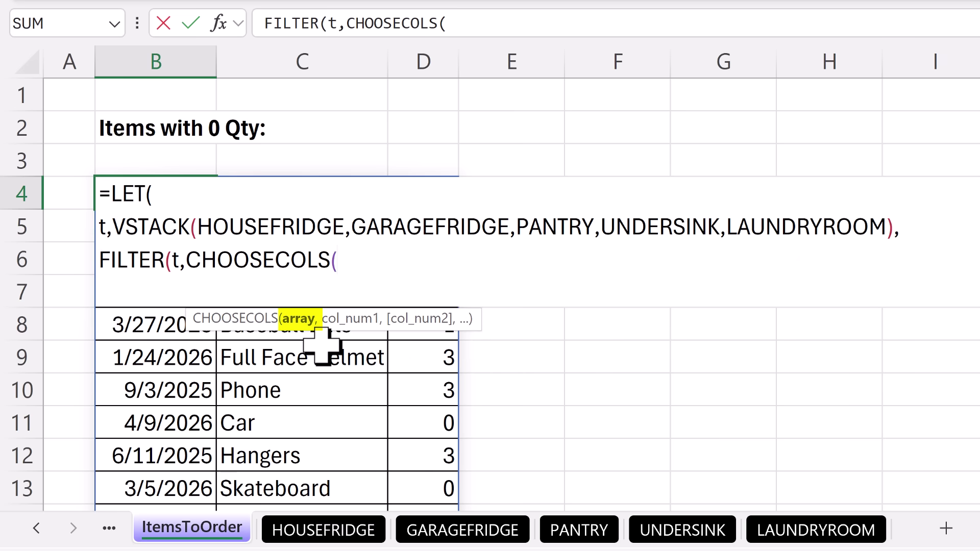
pyautogui.write('t,')
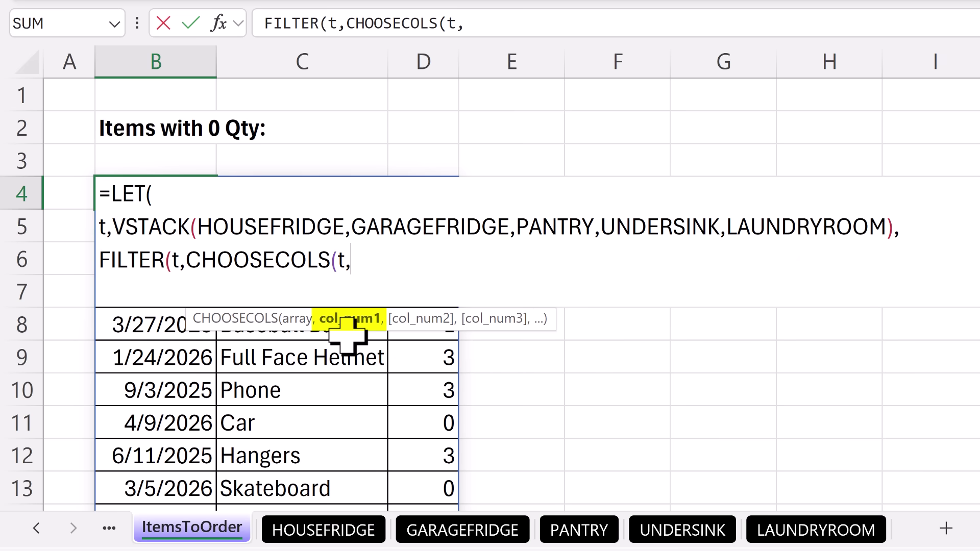
pyautogui.write('3)=0')
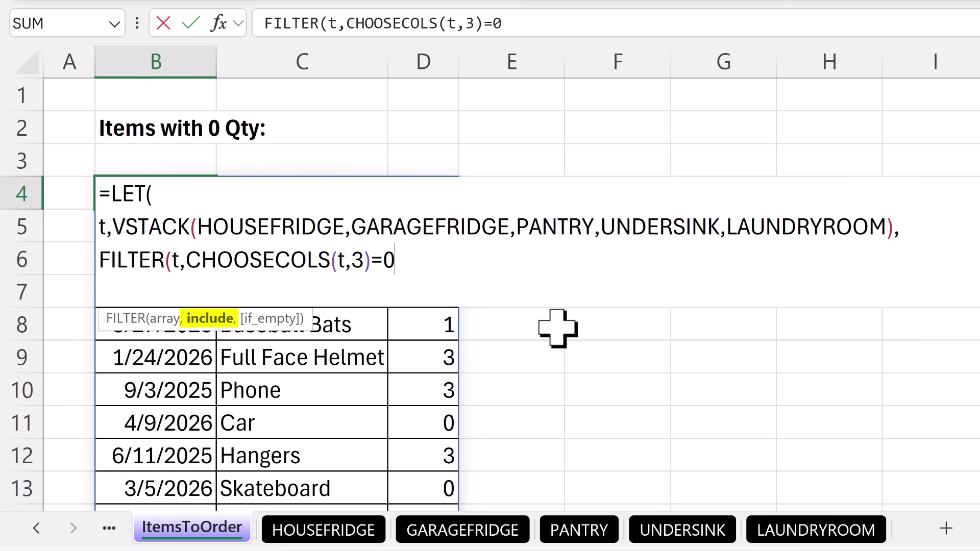
pyautogui.write(')')
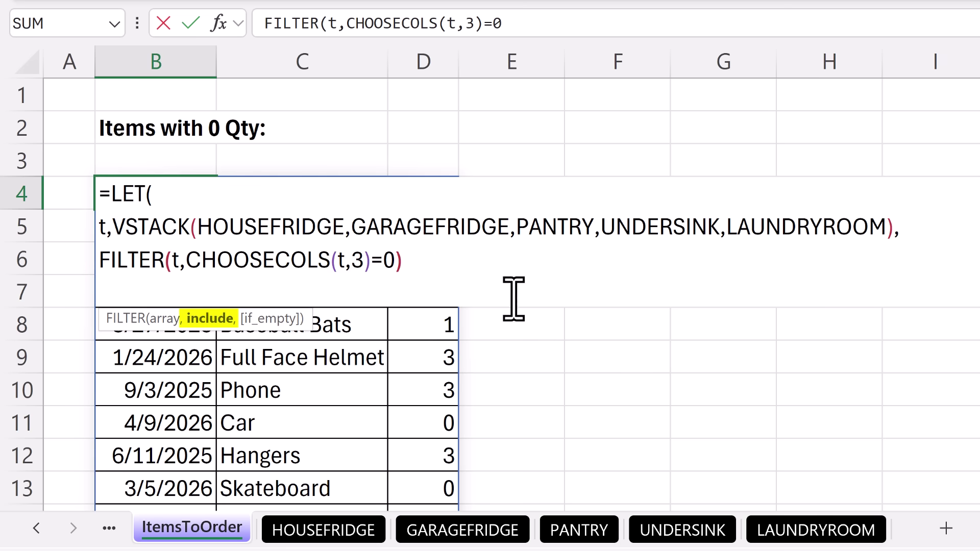
pyautogui.click(210, 321)
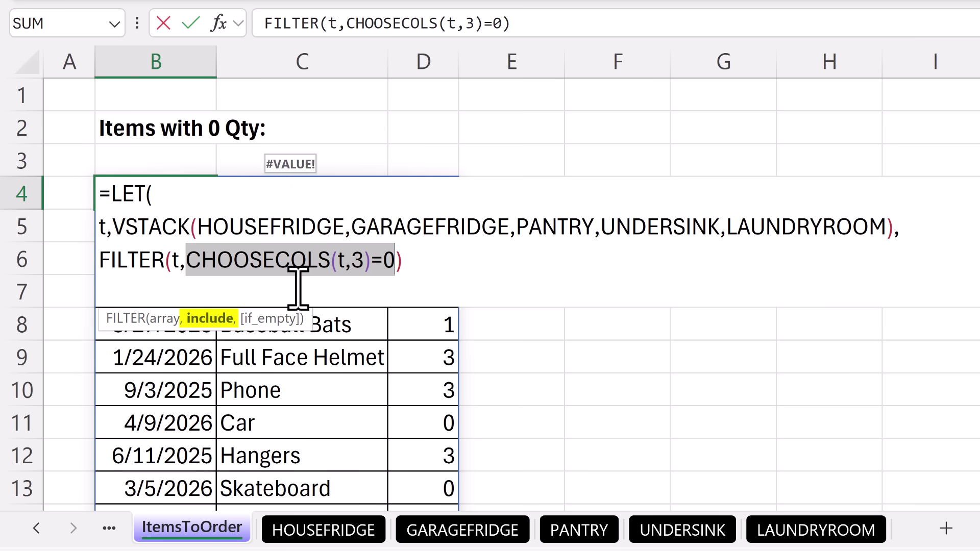
pyautogui.click(410, 267)
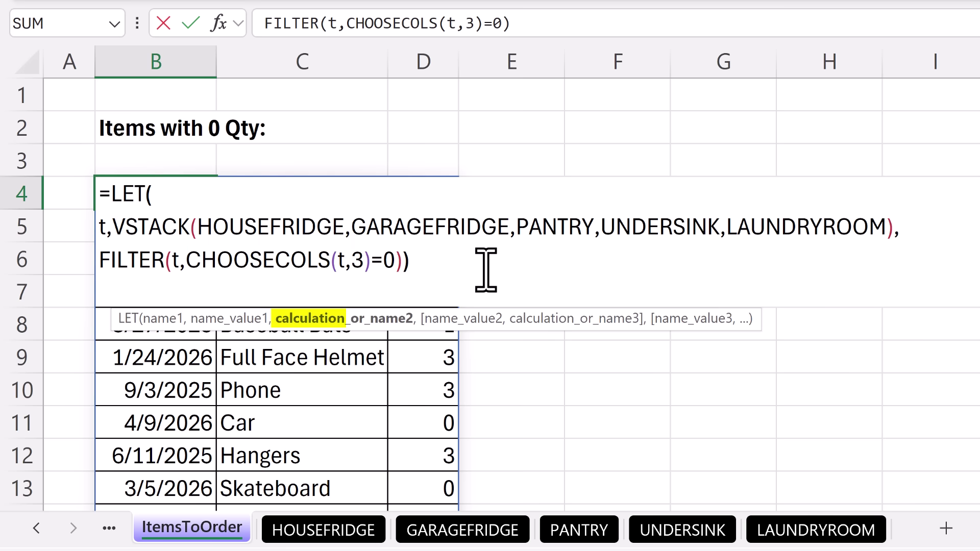
pyautogui.hotkey('ctrl', 'Return')
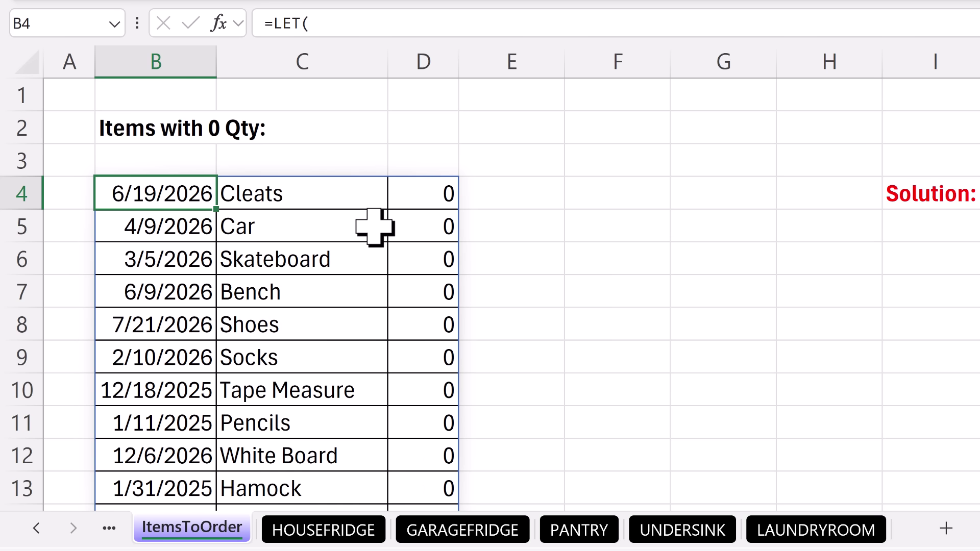
# Check the spilled zero-quantity items and reopen B4's formula for editing
pyautogui.scroll(-3, 373, 225)
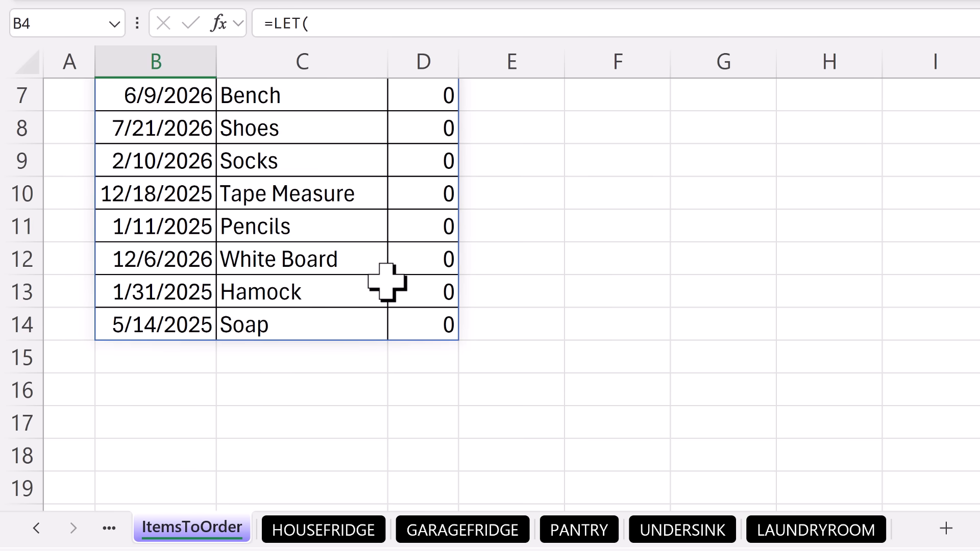
pyautogui.scroll(2, 387, 273)
pyautogui.scroll(2, 387, 280)
pyautogui.press('F2')
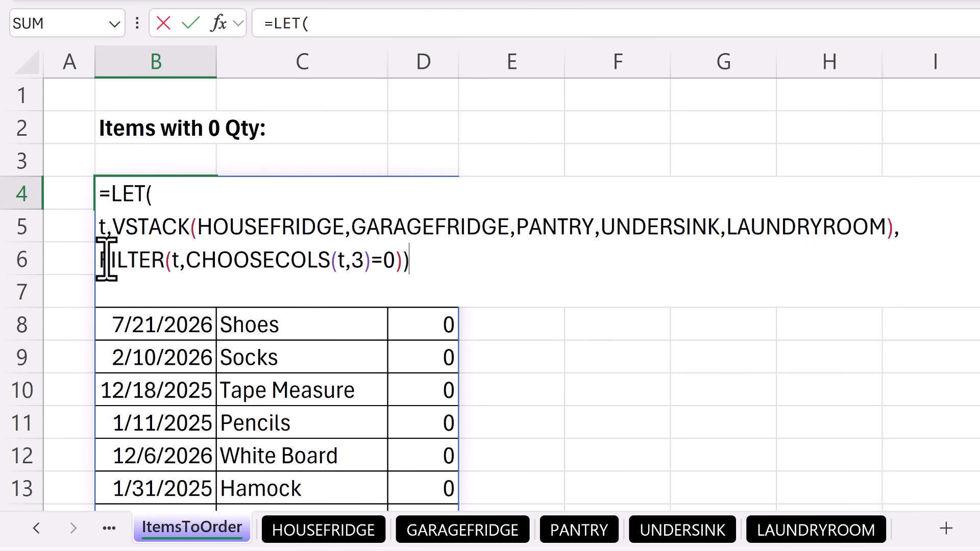
# Wrap FILTER in VSTACK with the HOUSEFRIDGE table's header row as the first array
pyautogui.press('Home')
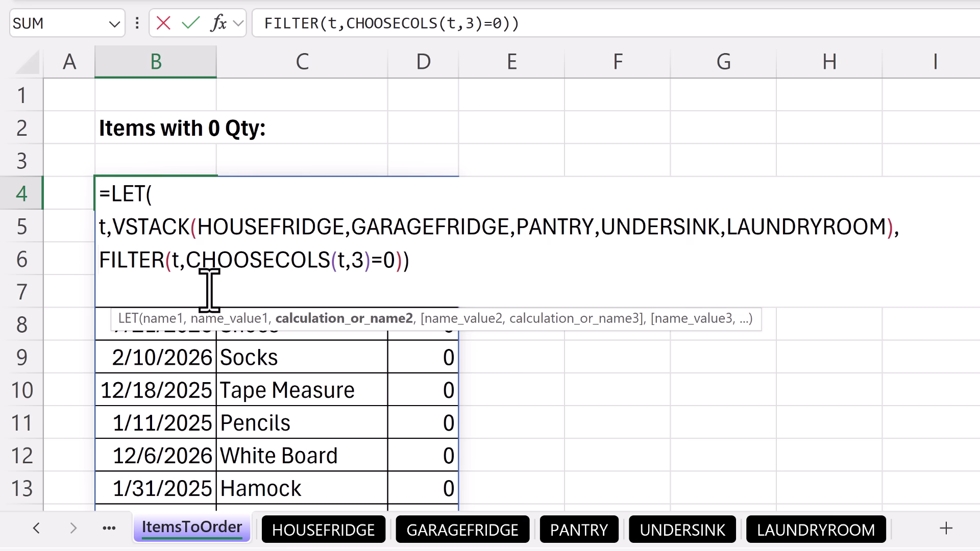
pyautogui.write('vs')
pyautogui.press('Tab')
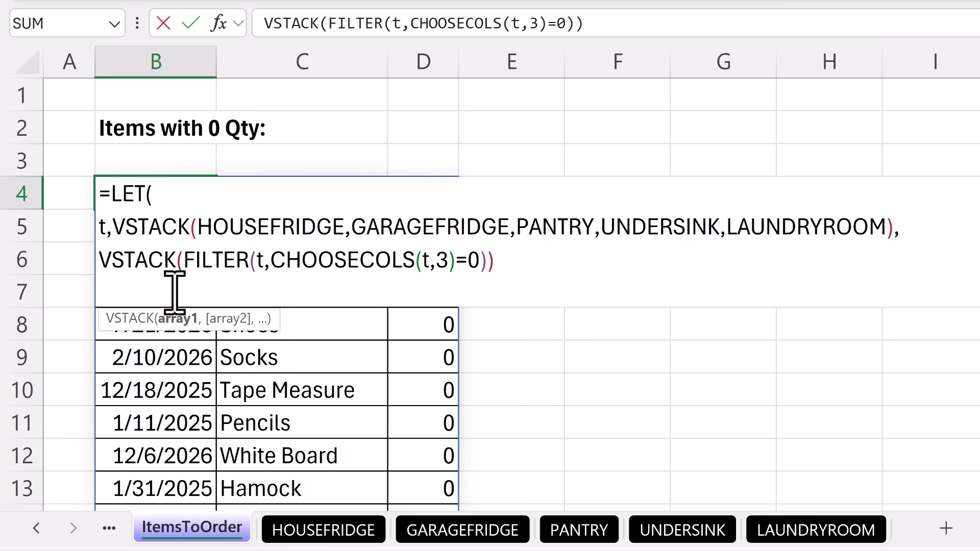
pyautogui.click(337, 531)
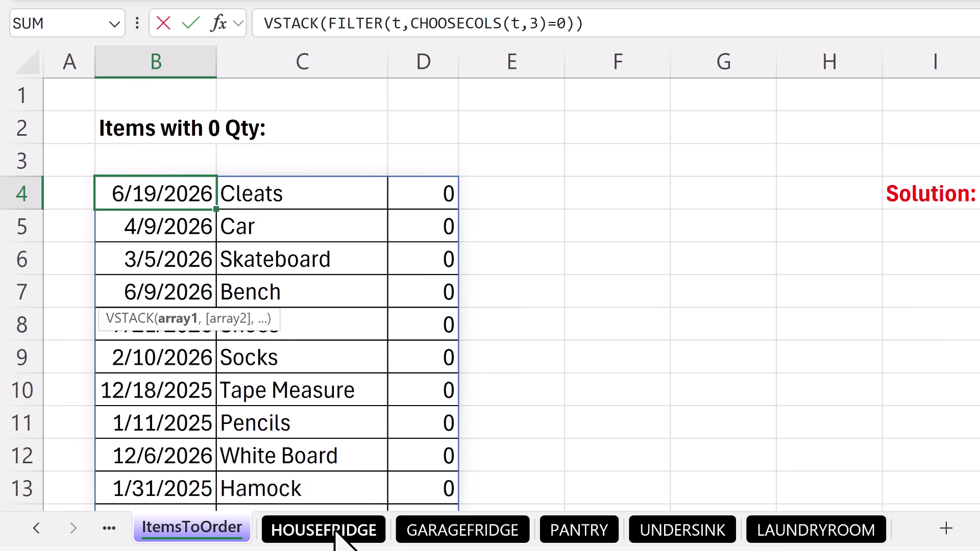
pyautogui.moveTo(118, 121); pyautogui.dragTo(409, 121)
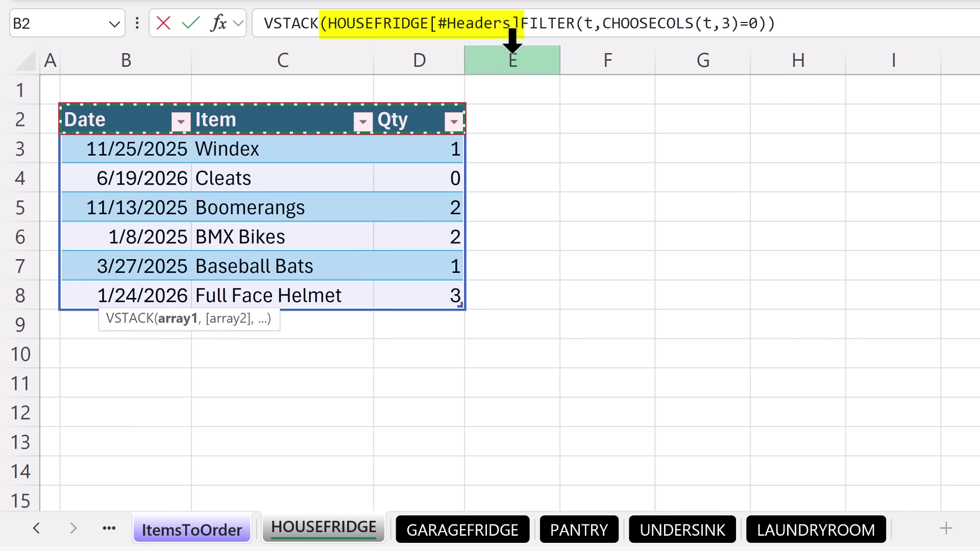
pyautogui.write(',')
pyautogui.click(532, 23)
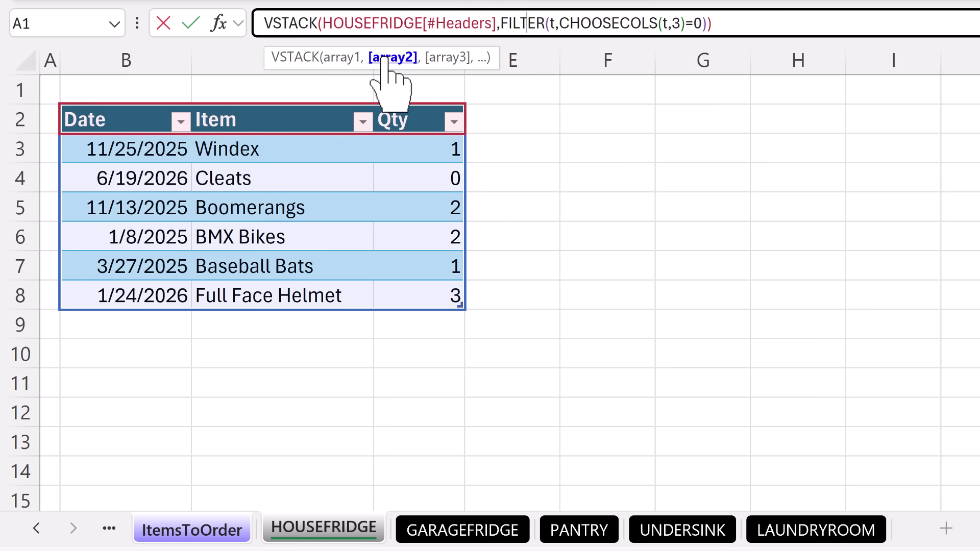
pyautogui.click(741, 25)
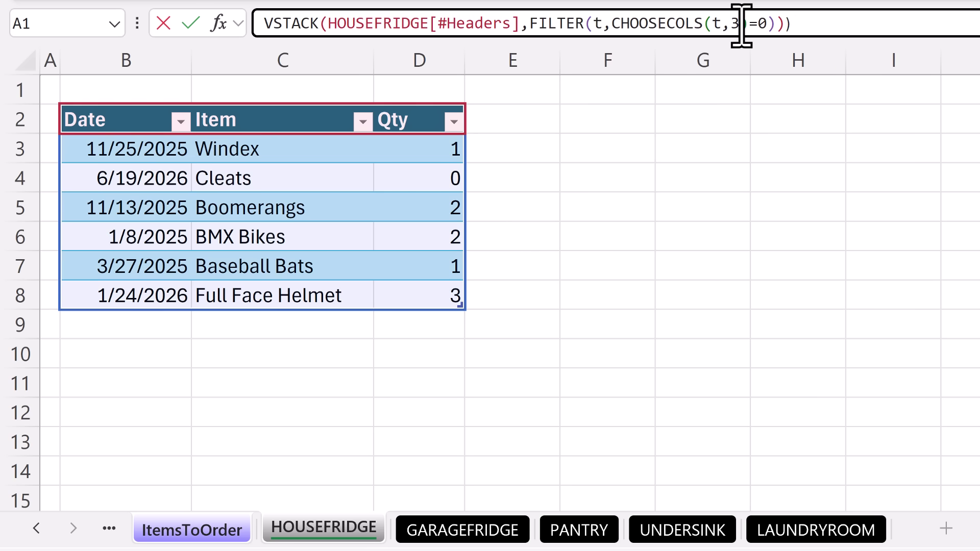
pyautogui.press('Return')
# Bold the Date, Item, Qty header cells in B4:D4
pyautogui.moveTo(153, 194); pyautogui.dragTo(393, 192)
pyautogui.hotkey('ctrl', 'b')
pyautogui.click(536, 253)
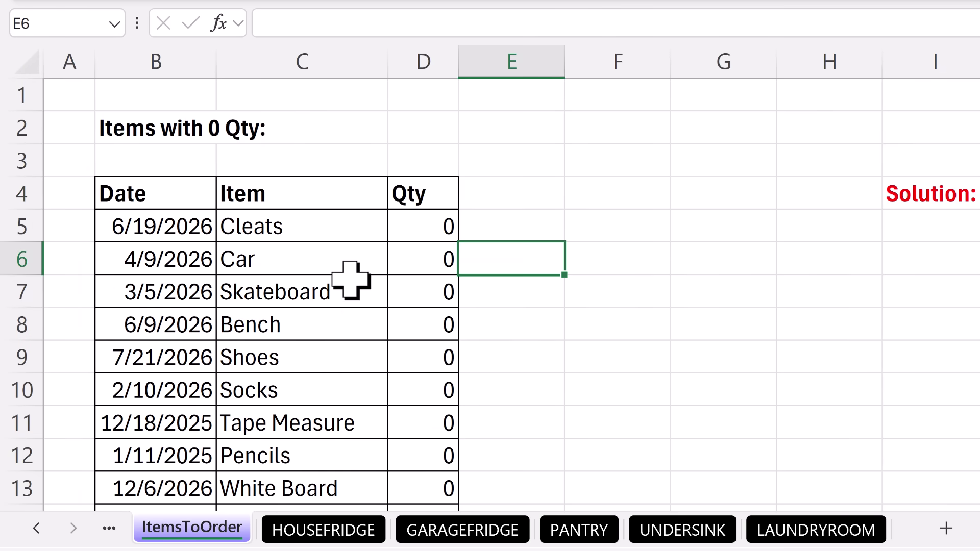
pyautogui.scroll(-2, 351, 279)
pyautogui.scroll(1, 345, 329)
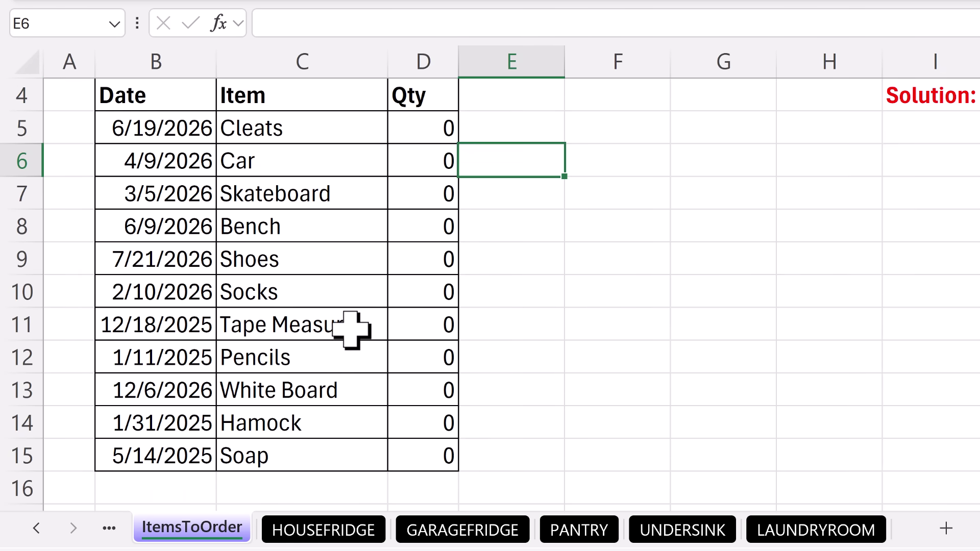
pyautogui.scroll(1, 351, 329)
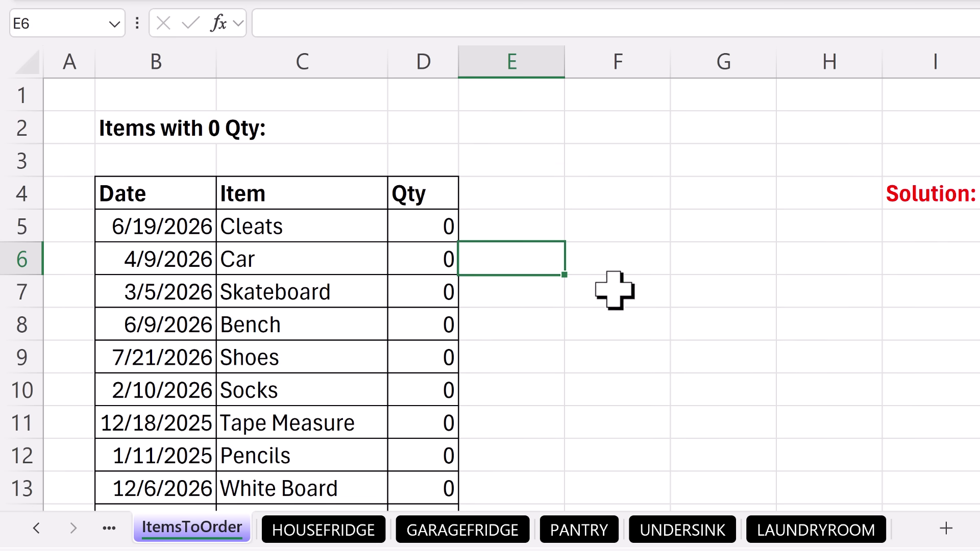
pyautogui.click(319, 530)
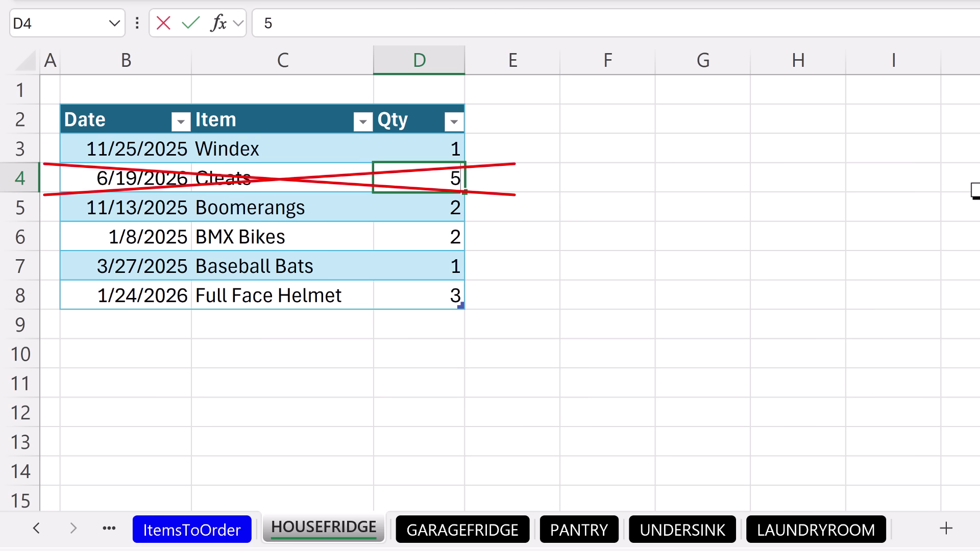
pyautogui.press('Return')
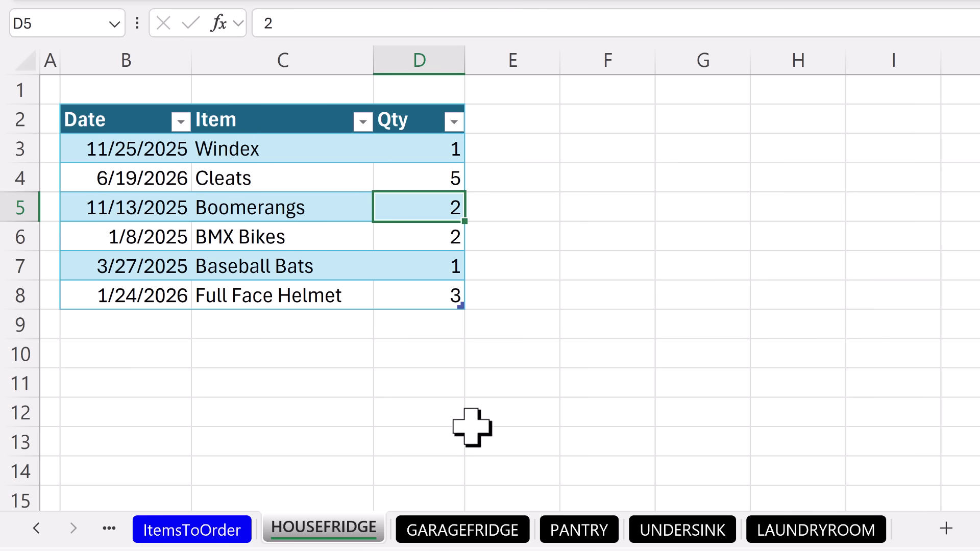
pyautogui.click(184, 531)
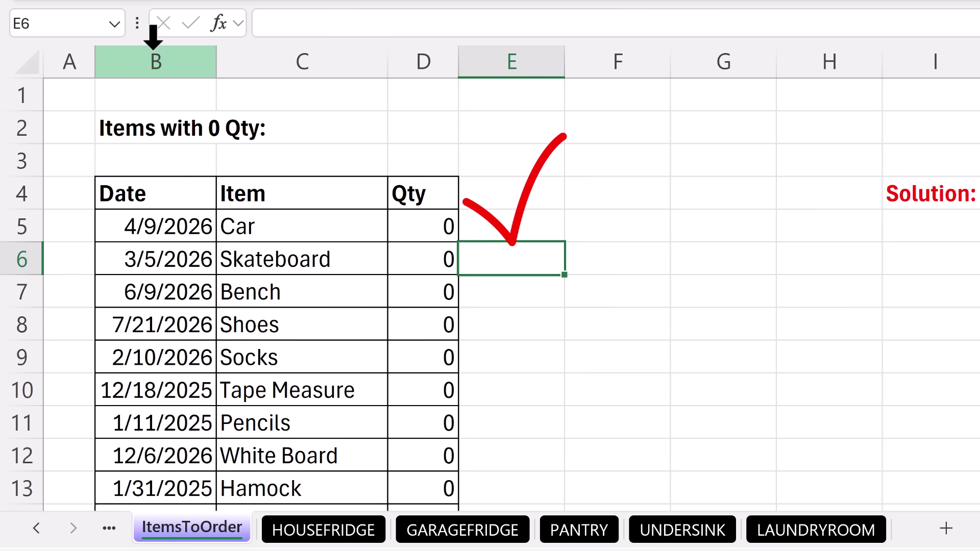
pyautogui.hotkey('ctrl', 'z')
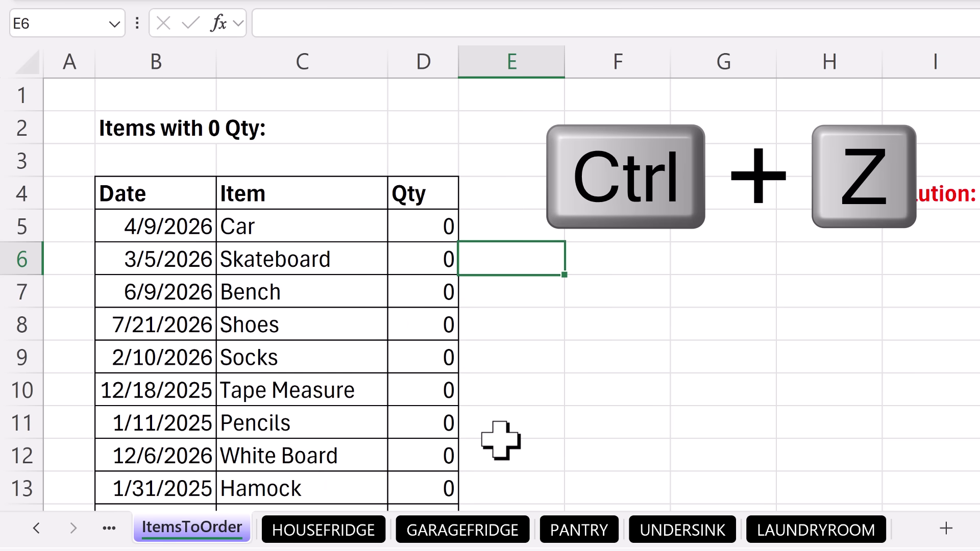
pyautogui.hotkey('ctrl', 'z')
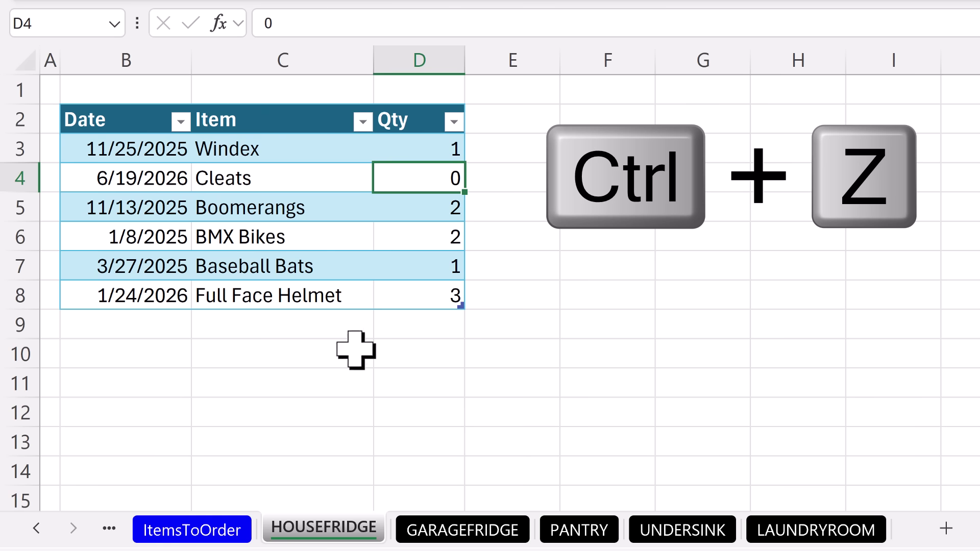
pyautogui.click(203, 526)
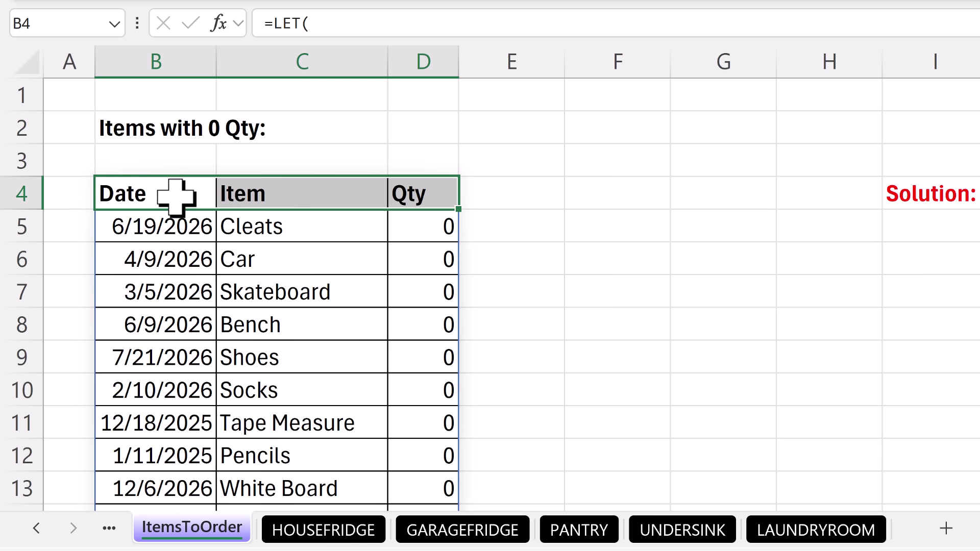
pyautogui.press('F2')
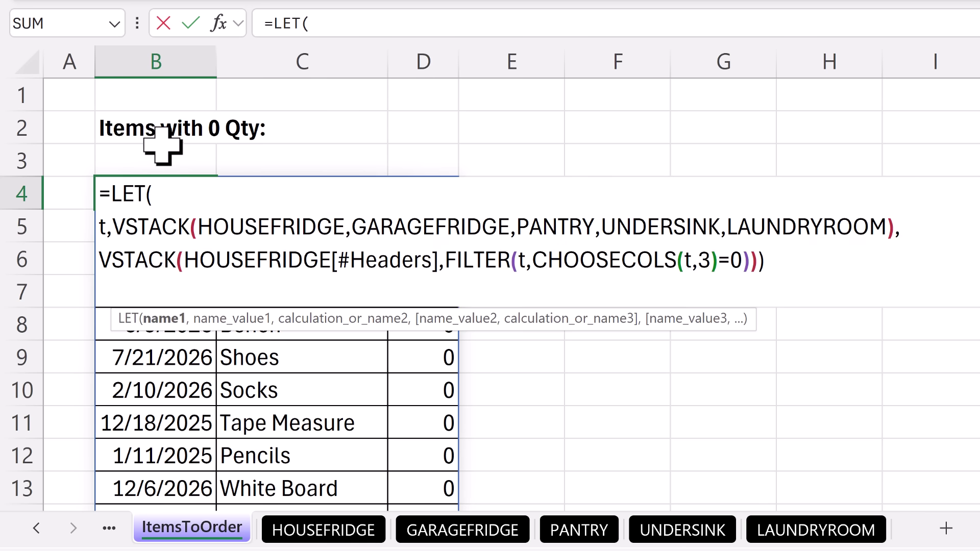